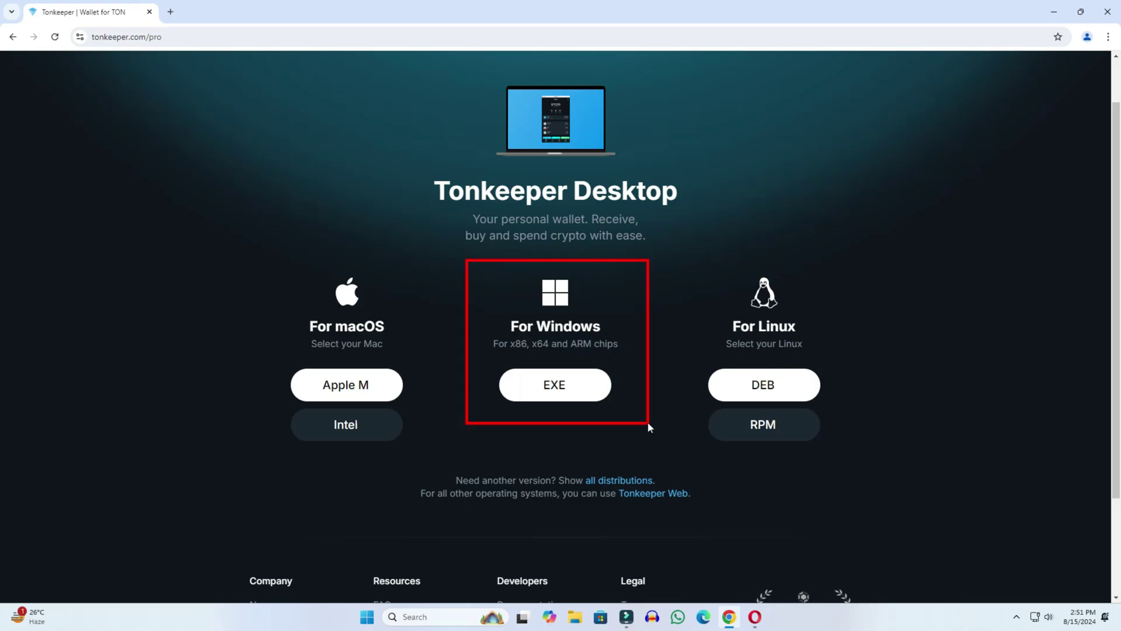
# Step: Download the Windows EXE installer Tonkeeper-3.20.1.Setup.exe in Chrome and launch it
pyautogui.click(586, 395)
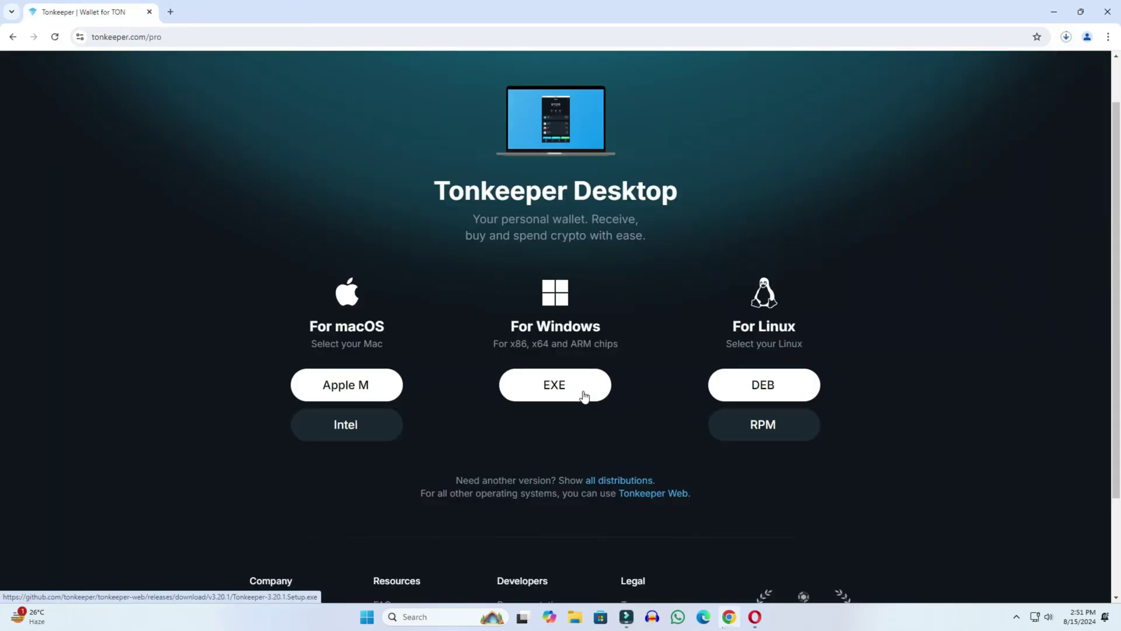
pyautogui.click(1066, 37)
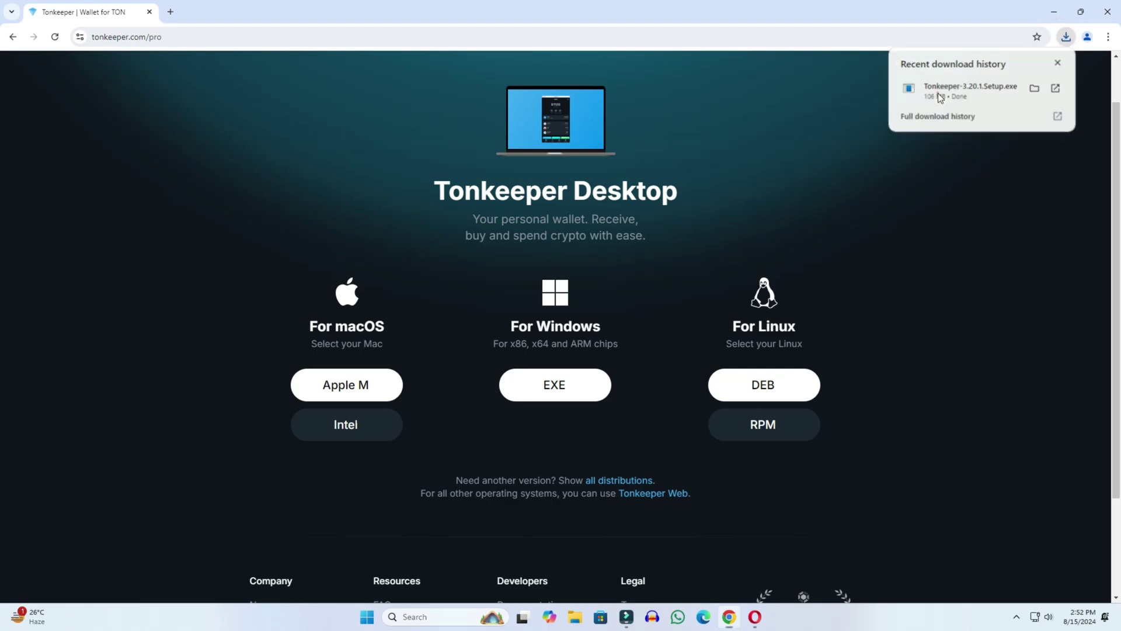
pyautogui.click(940, 94)
pyautogui.click(1055, 12)
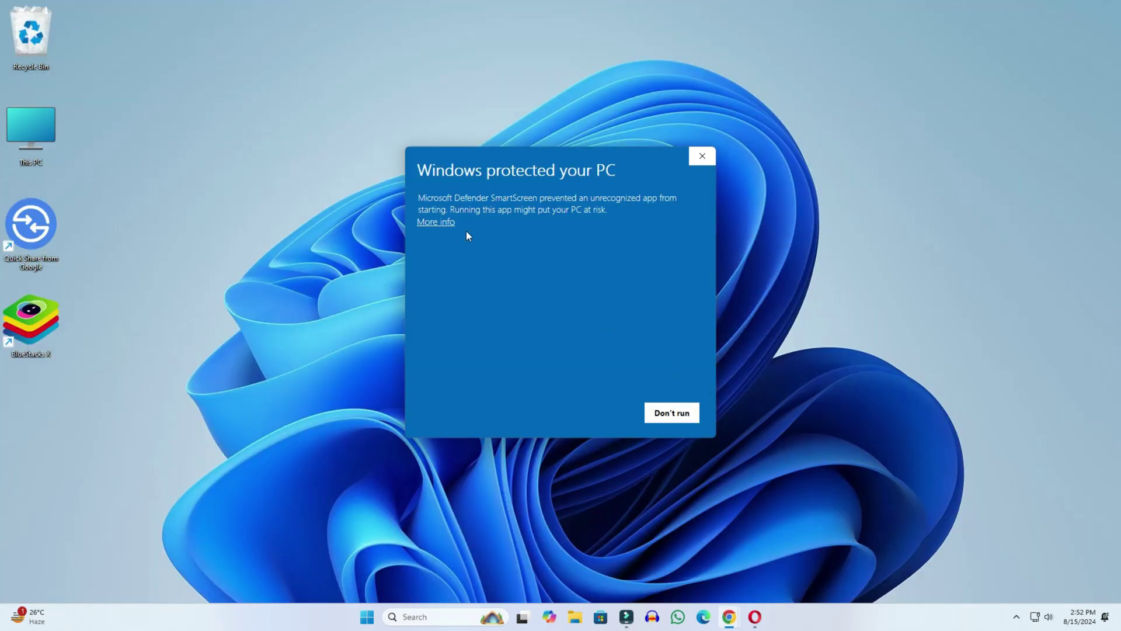
# Step: Run the installer anyway past SmartScreen, then choose Get started in Tonkeeper Pro
pyautogui.click(444, 222)
pyautogui.click(591, 413)
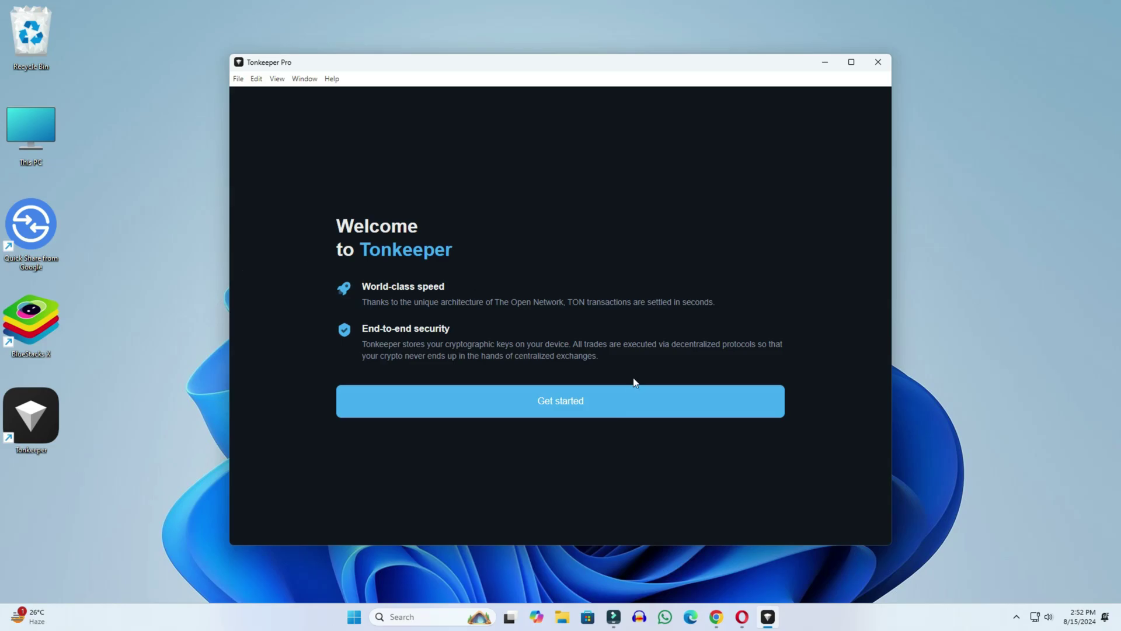
pyautogui.click(558, 402)
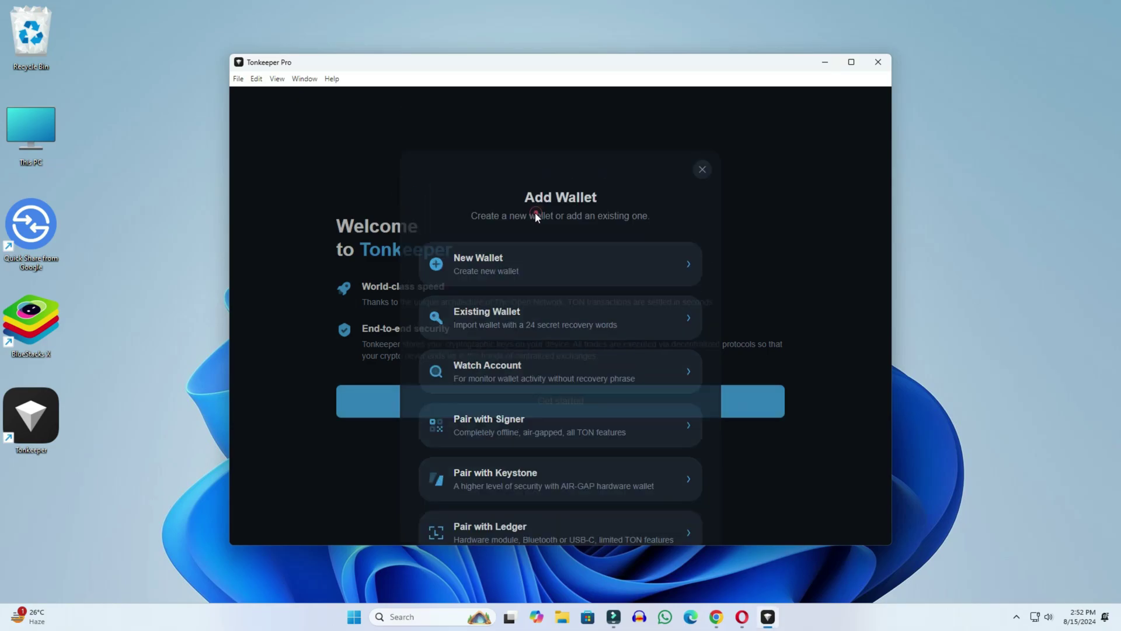
# Step: Choose New Wallet and continue past the pen-and-paper notice to the 24-word phrase
pyautogui.click(536, 214)
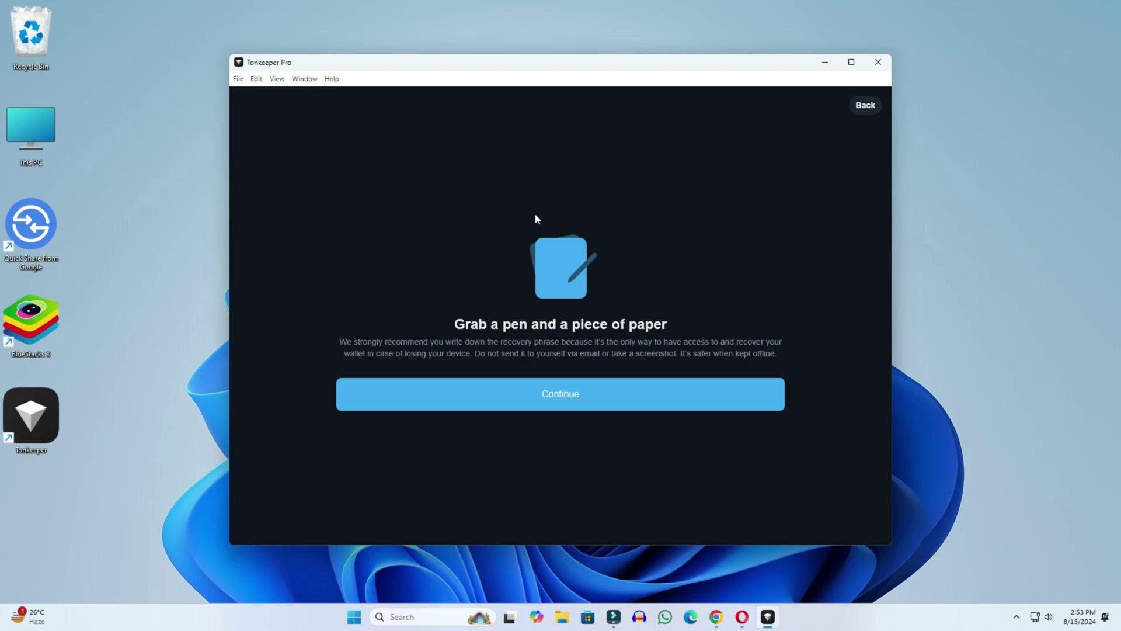
pyautogui.click(580, 396)
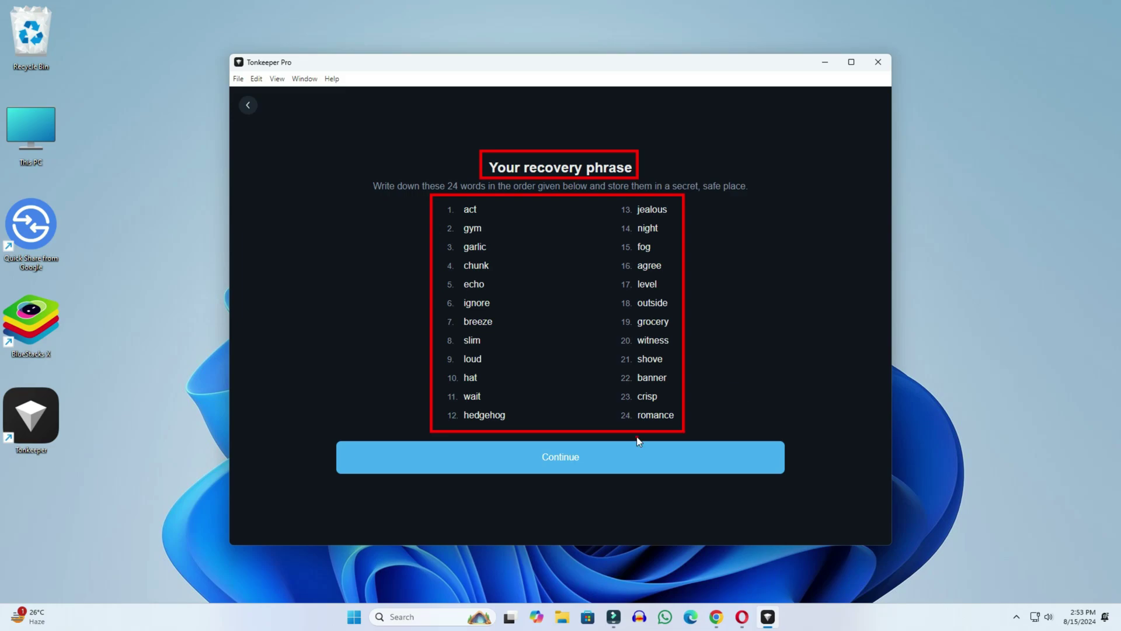
# Step: Pass the recovery check by entering words 6, 10 and 21 and confirming them
pyautogui.click(578, 455)
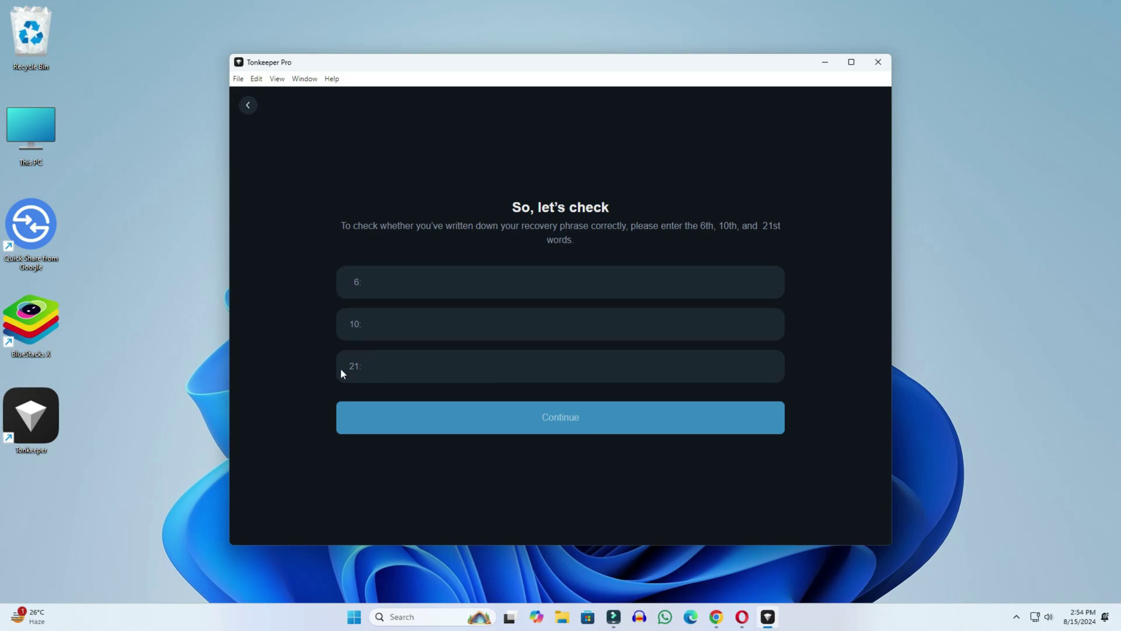
pyautogui.click(407, 281)
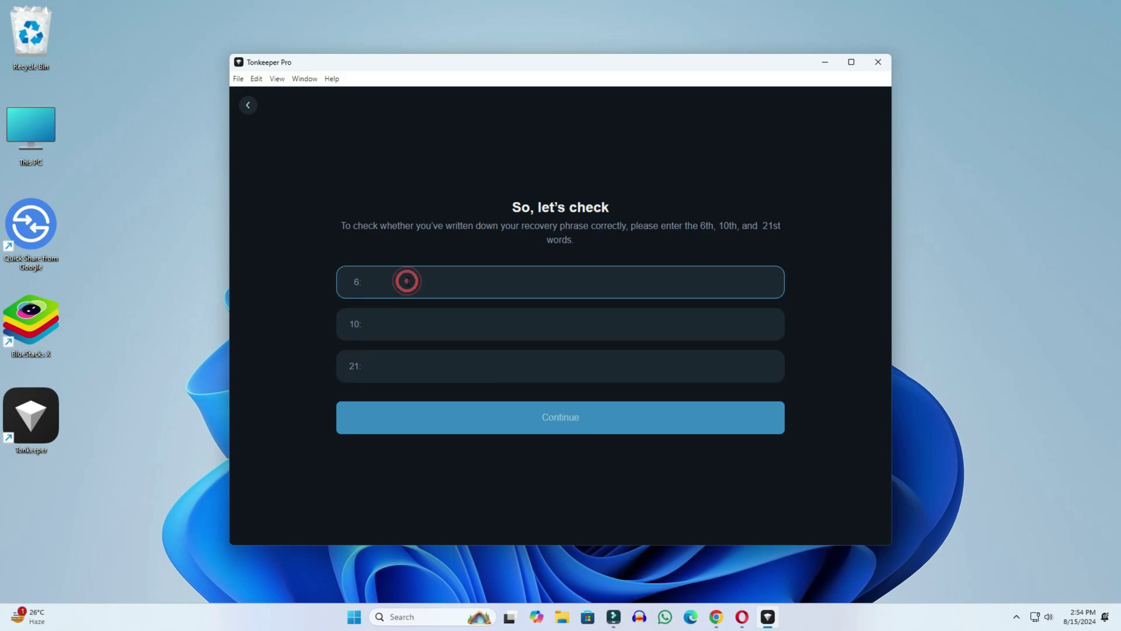
pyautogui.press('Tab')
pyautogui.press('Tab')
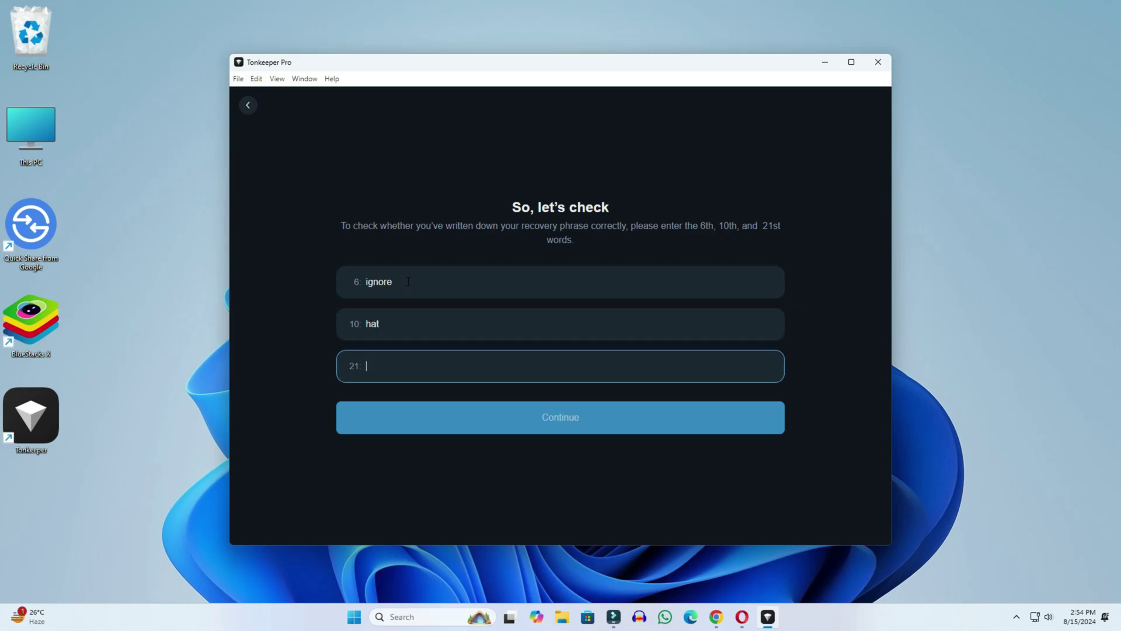
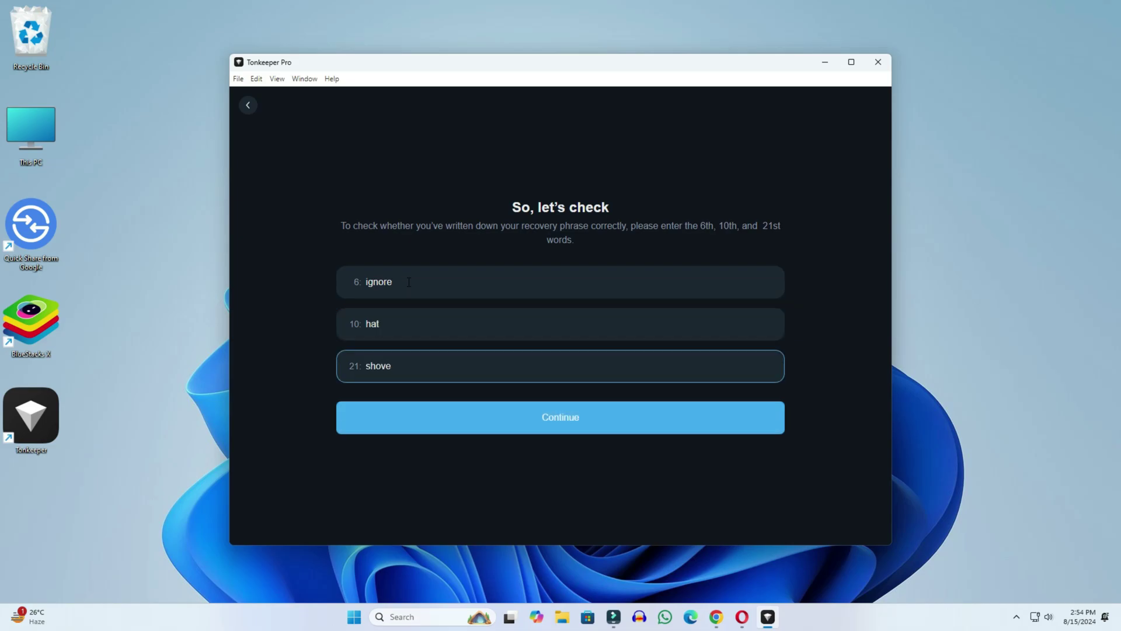
pyautogui.moveTo(403, 282); pyautogui.dragTo(348, 286)
pyautogui.moveTo(388, 321); pyautogui.dragTo(347, 330)
pyautogui.moveTo(394, 367); pyautogui.dragTo(342, 370)
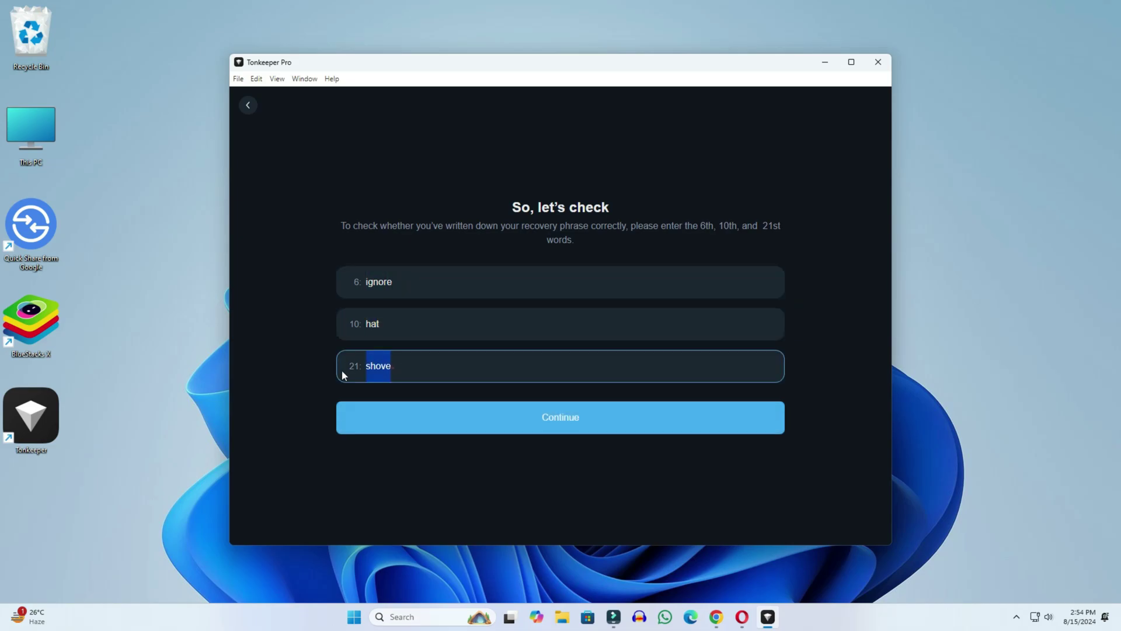
pyautogui.click(585, 429)
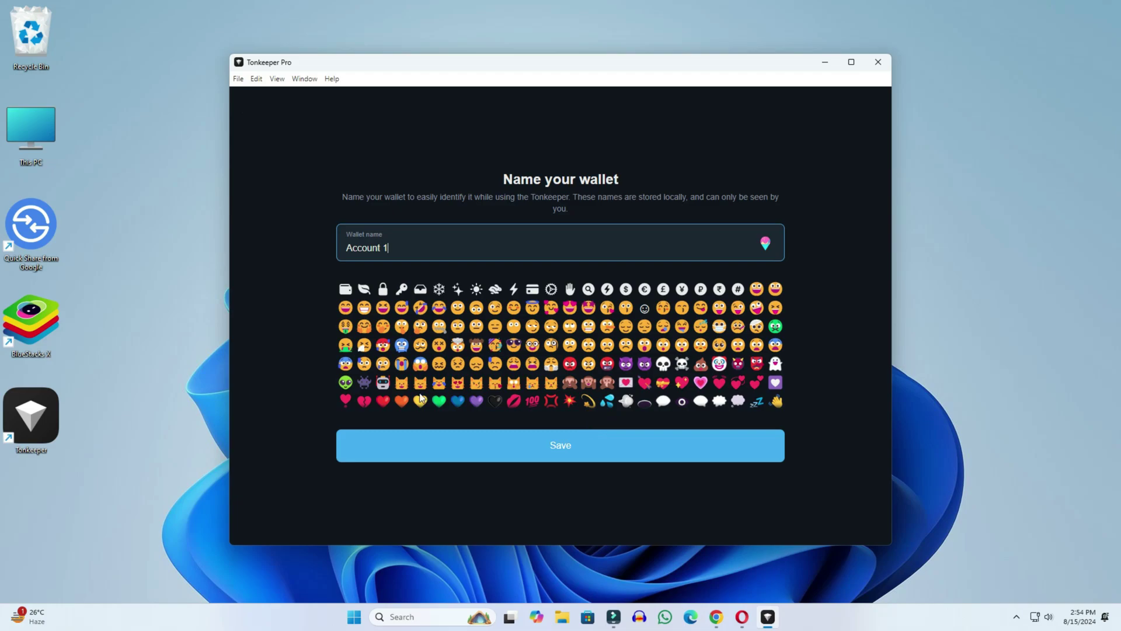
# Step: Rename Account 1 to 'Ton Wallet', pick the 🥰 icon and save
pyautogui.tripleClick(413, 248)
pyautogui.write('T')
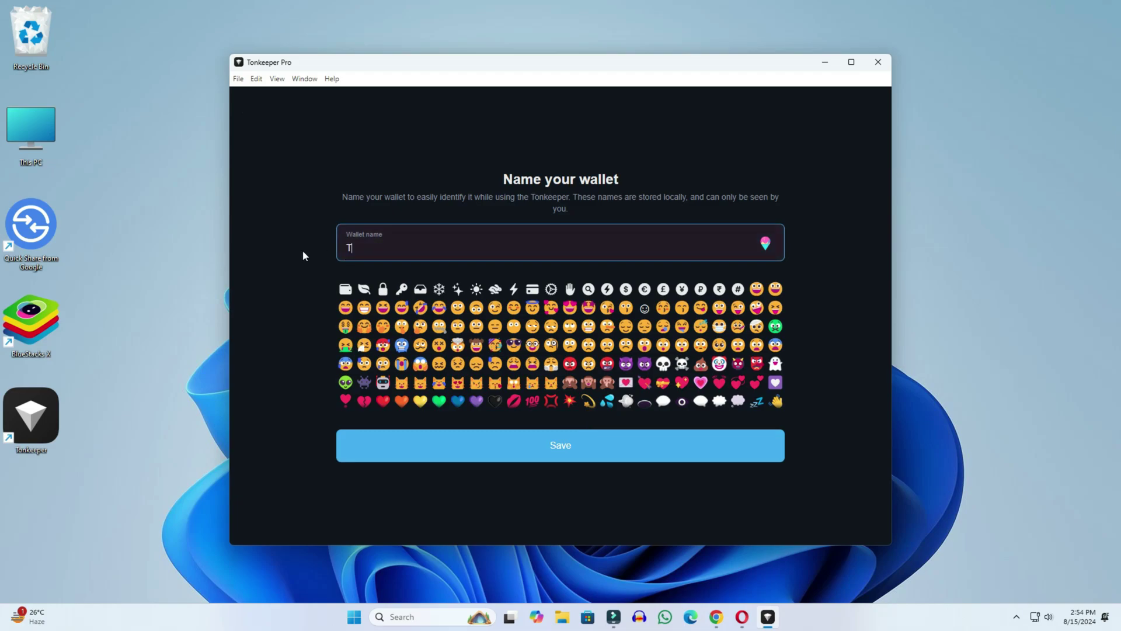
pyautogui.write('on Wallet')
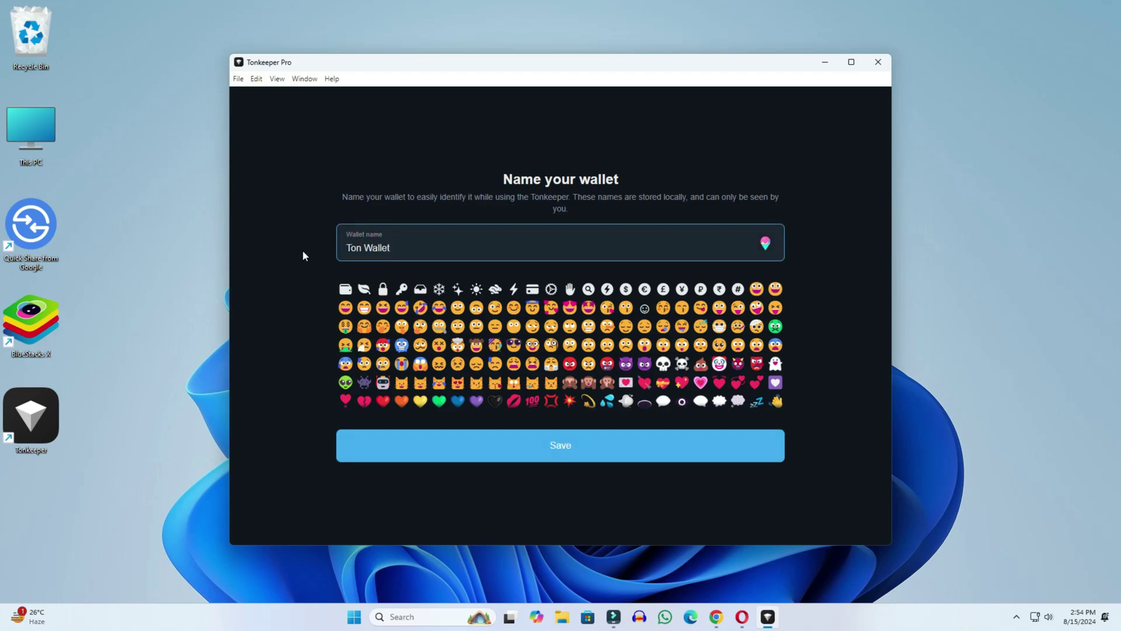
pyautogui.click(548, 308)
pyautogui.click(570, 447)
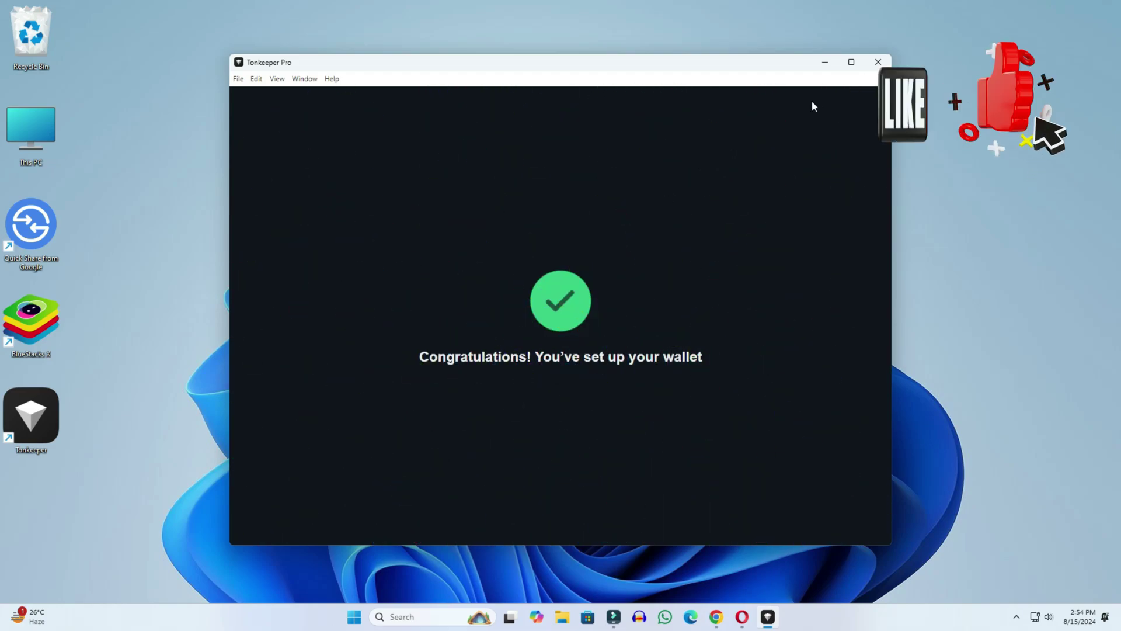
# Step: Maximize the window and open the TON token's Receive Toncoin dialog
pyautogui.click(851, 62)
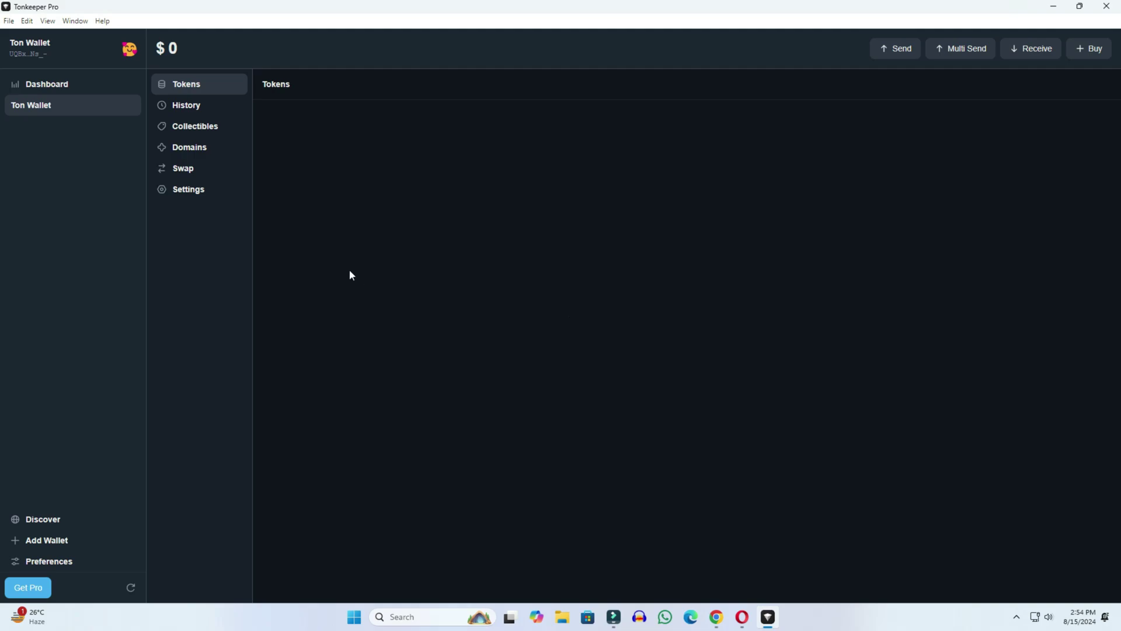
pyautogui.moveTo(50, 56)
pyautogui.click(822, 128)
pyautogui.click(352, 163)
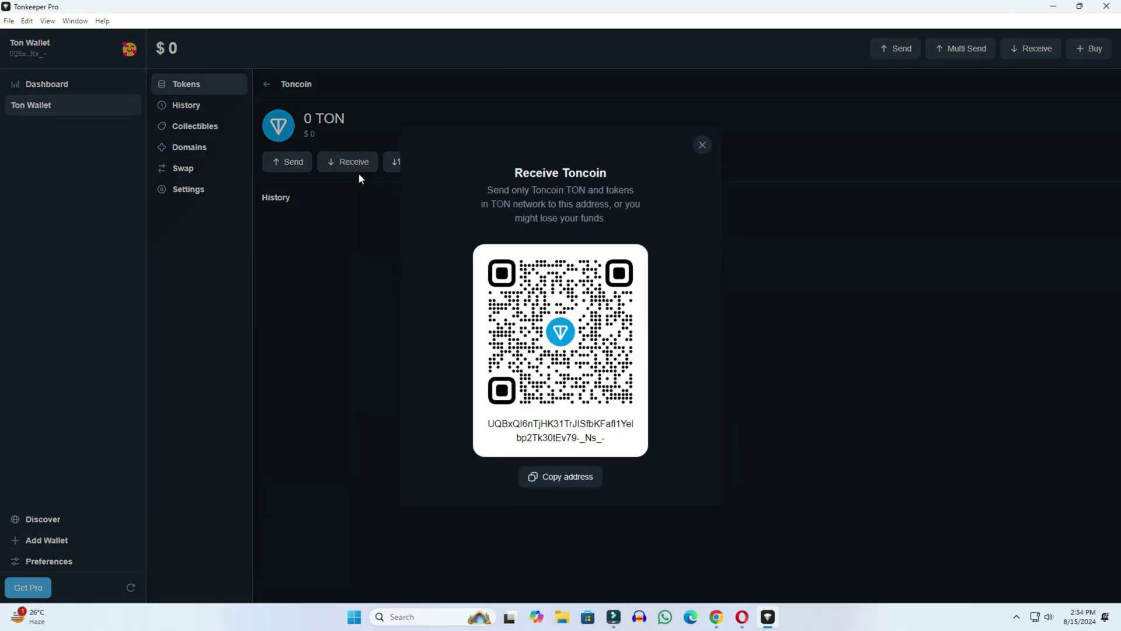
# Step: Copy the wallet's receive address, close the dialog, then show it again
pyautogui.click(569, 477)
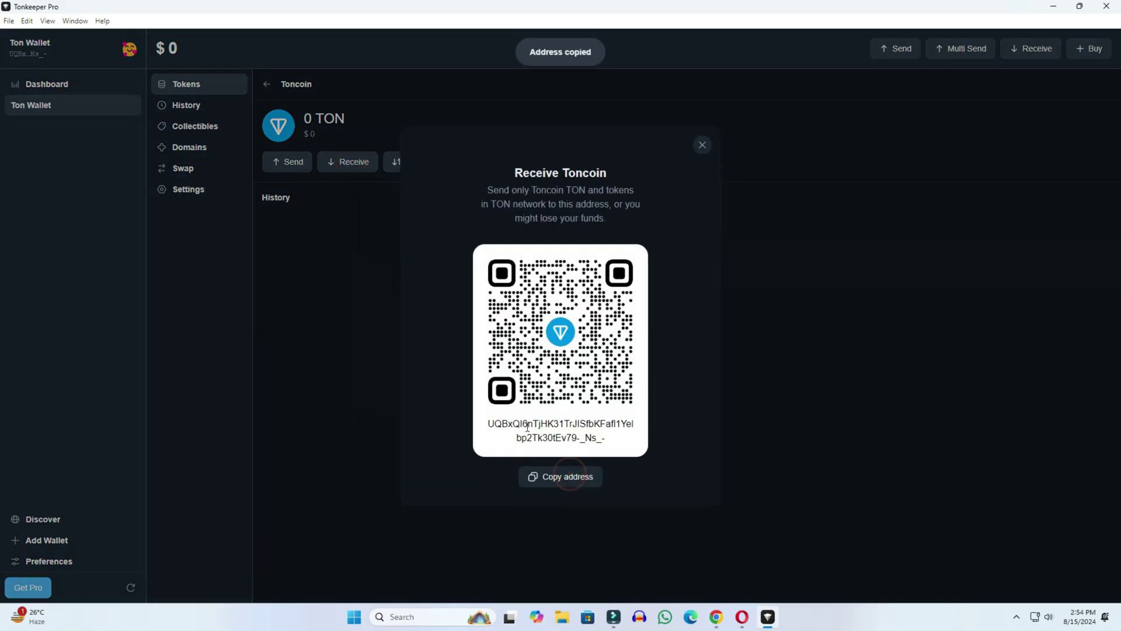
pyautogui.tripleClick(488, 425)
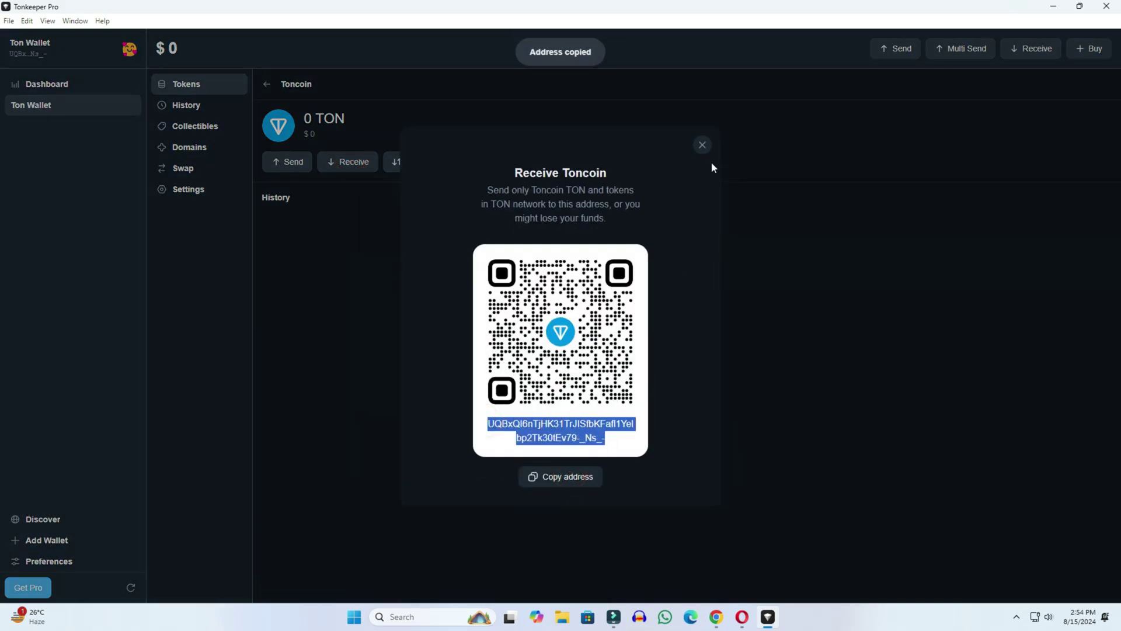
pyautogui.click(703, 145)
pyautogui.click(1038, 49)
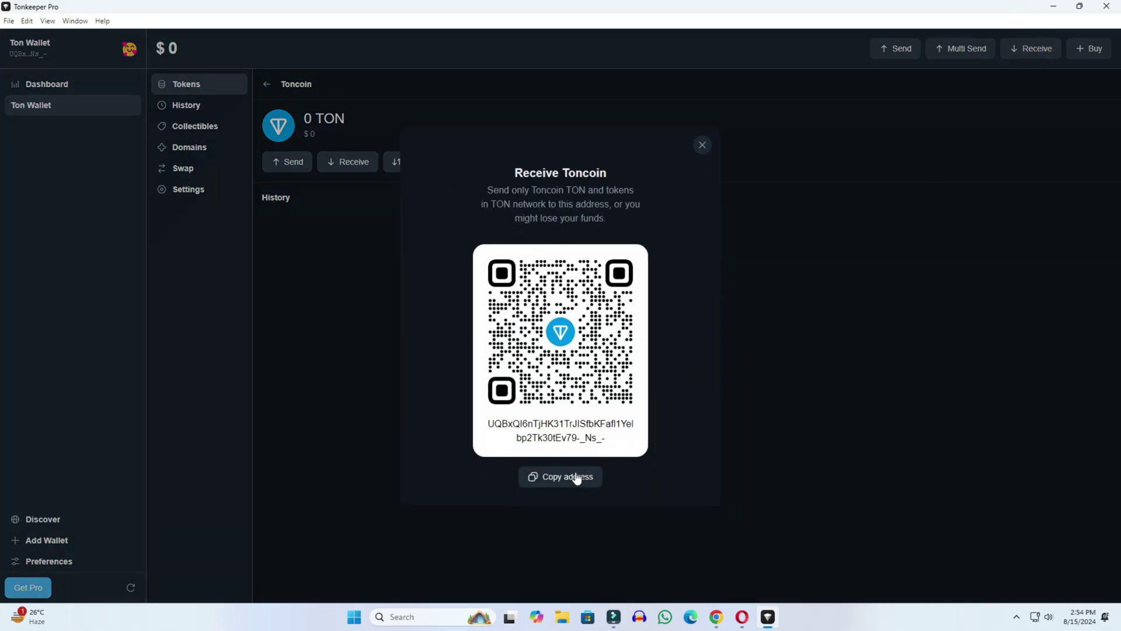
# Step: Close the receive dialog, start a Toncoin send with a comment, then dismiss the recipient form
pyautogui.click(703, 145)
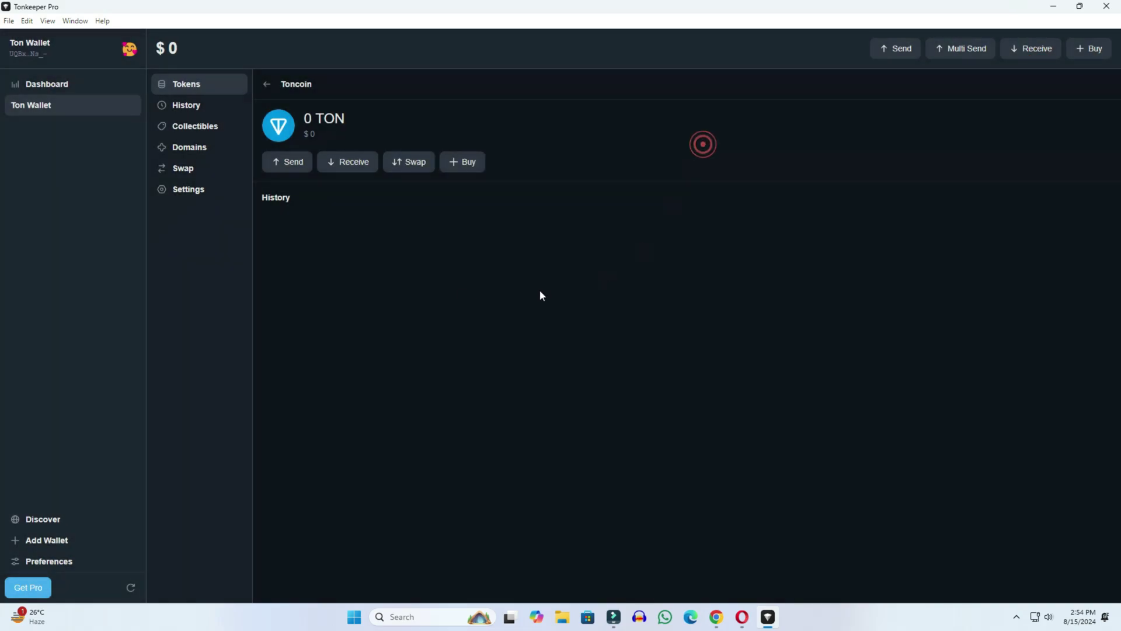
pyautogui.click(294, 166)
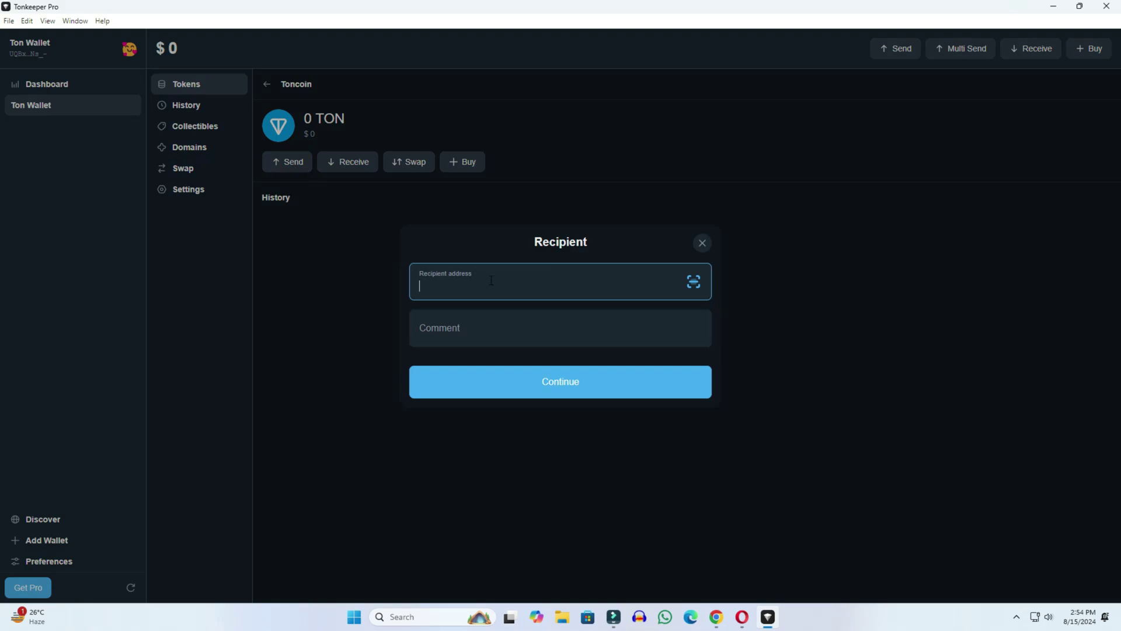
pyautogui.click(477, 327)
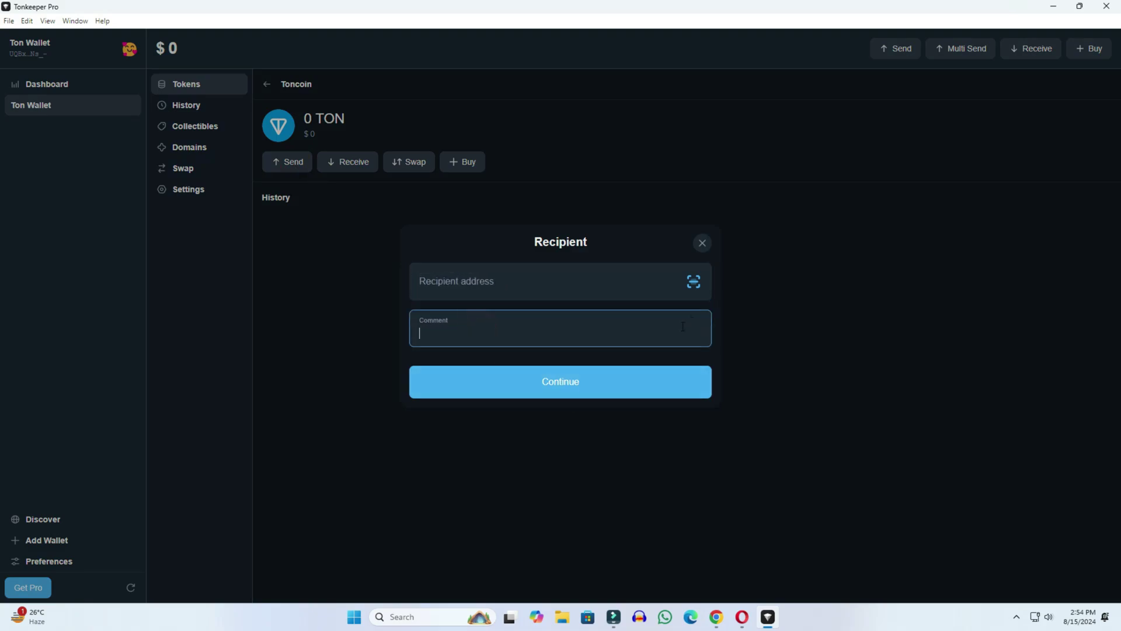
pyautogui.click(705, 243)
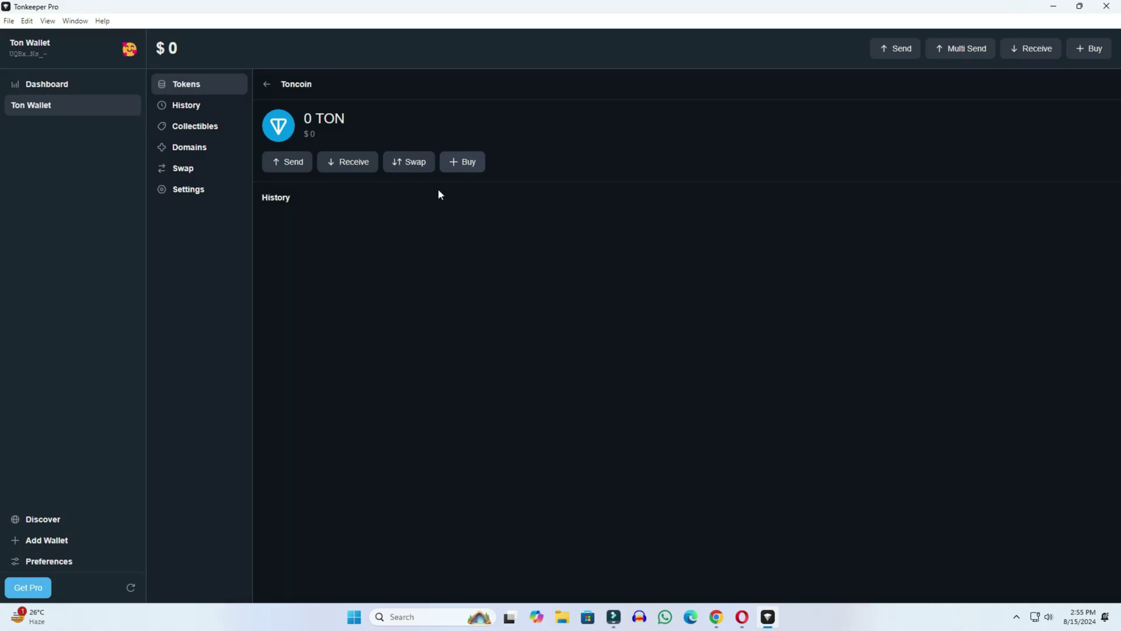
# Step: Visit the History, Collectibles, Swap and Settings pages from the side menu
pyautogui.click(192, 106)
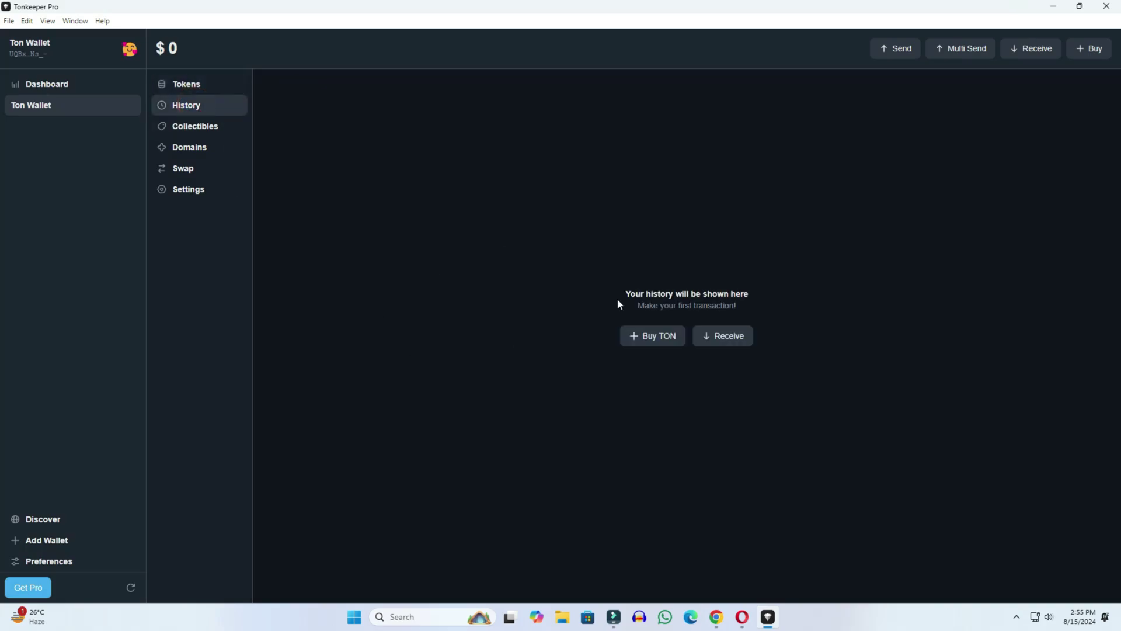
pyautogui.click(199, 131)
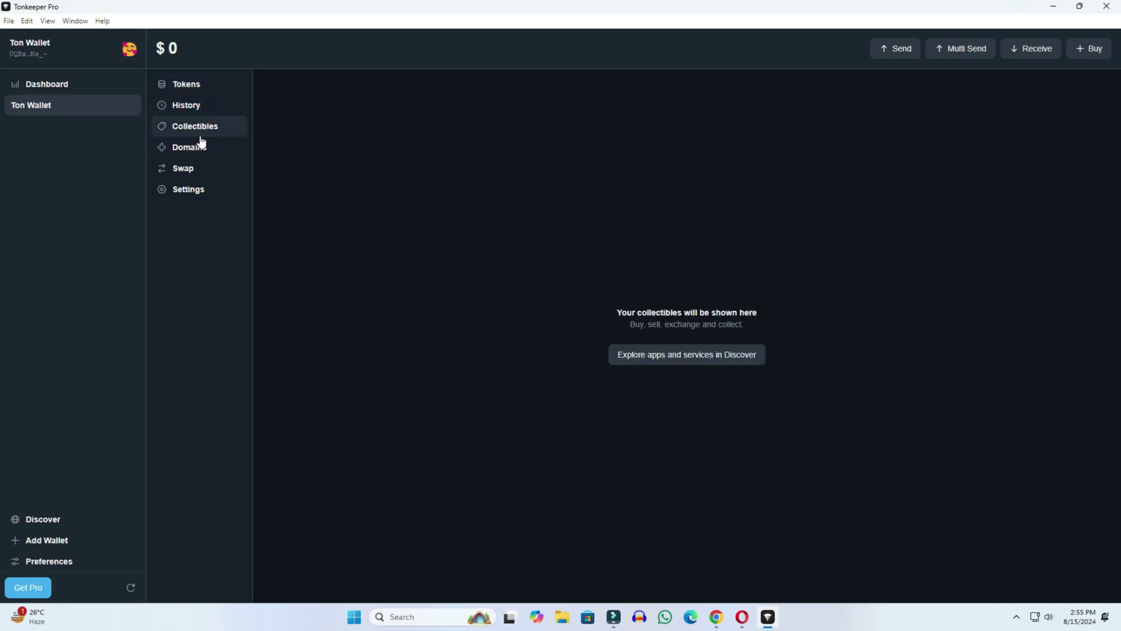
pyautogui.click(189, 175)
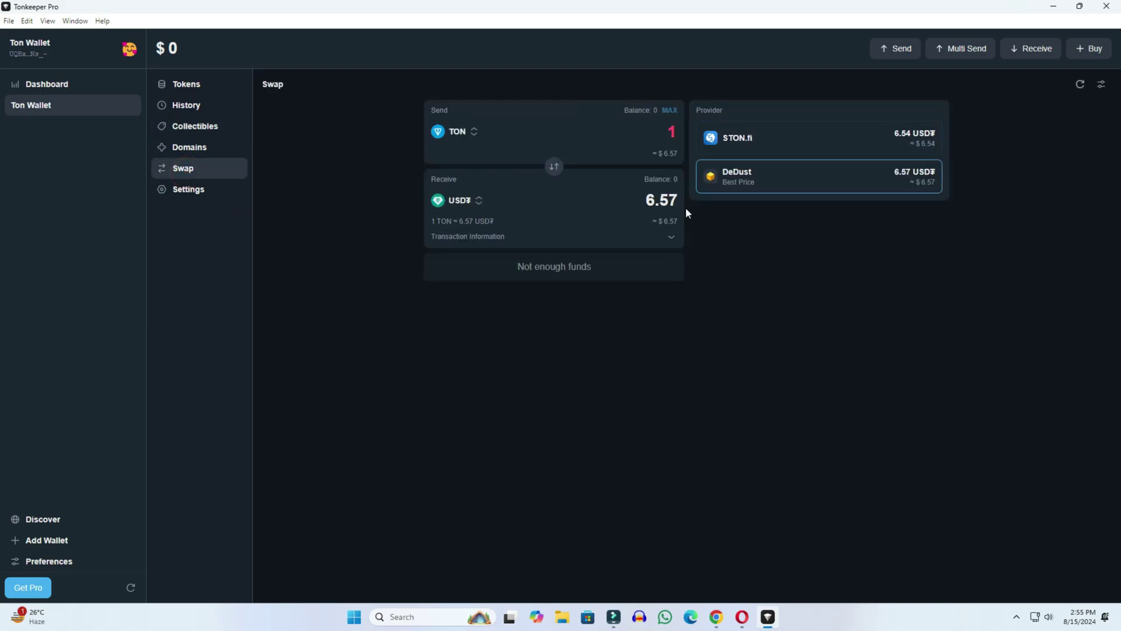
pyautogui.click(193, 193)
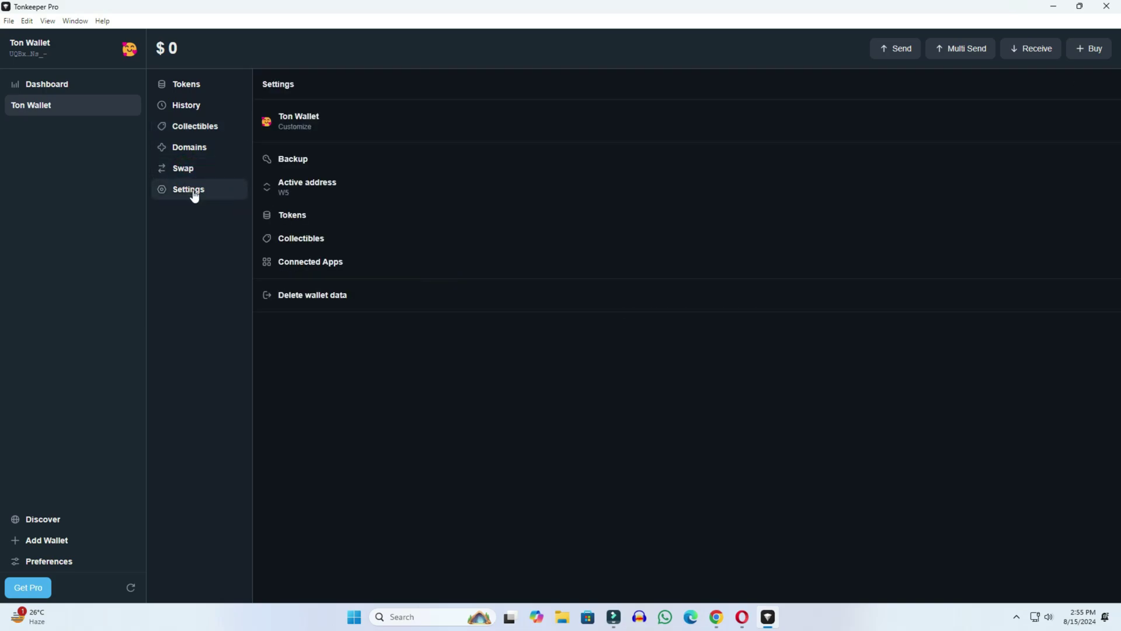
pyautogui.click(286, 159)
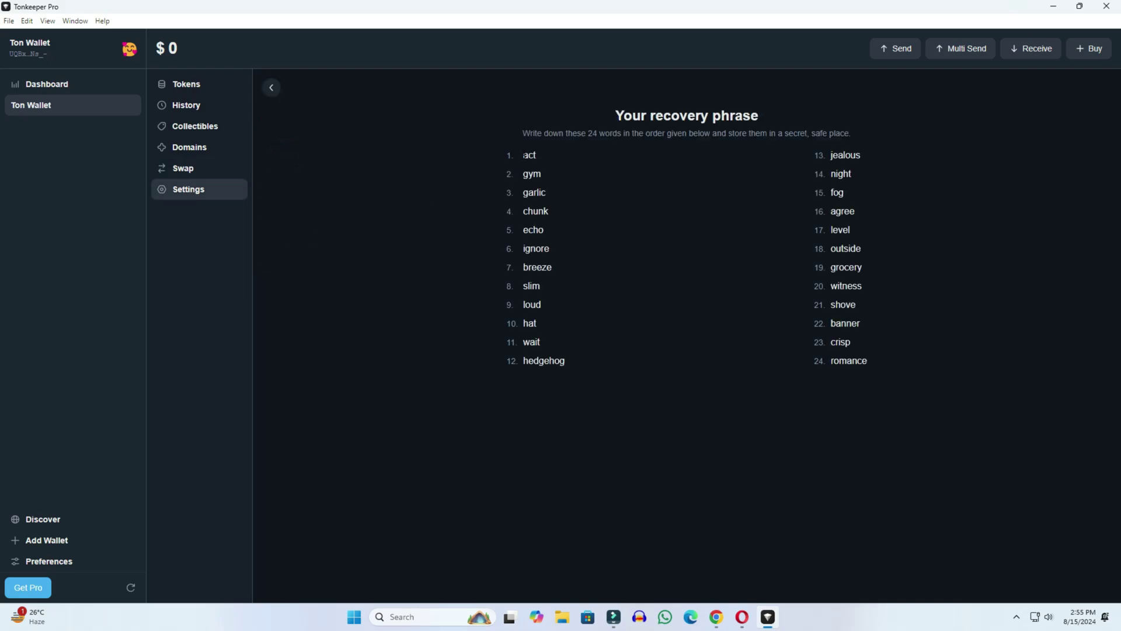
pyautogui.moveTo(524, 154); pyautogui.dragTo(873, 376)
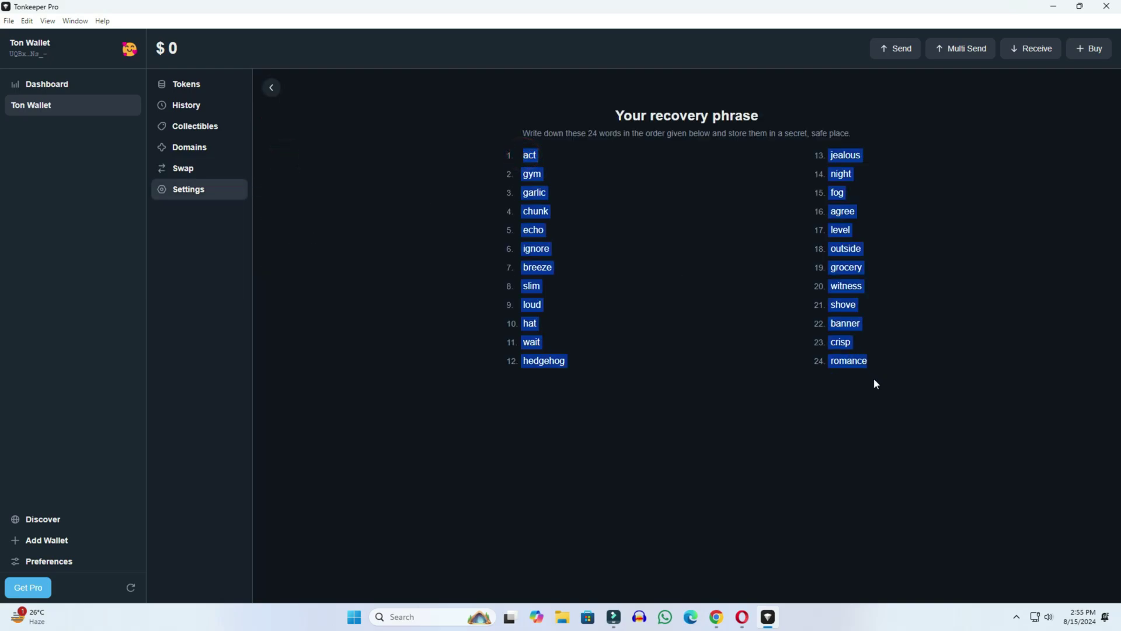
pyautogui.click(806, 397)
pyautogui.click(271, 88)
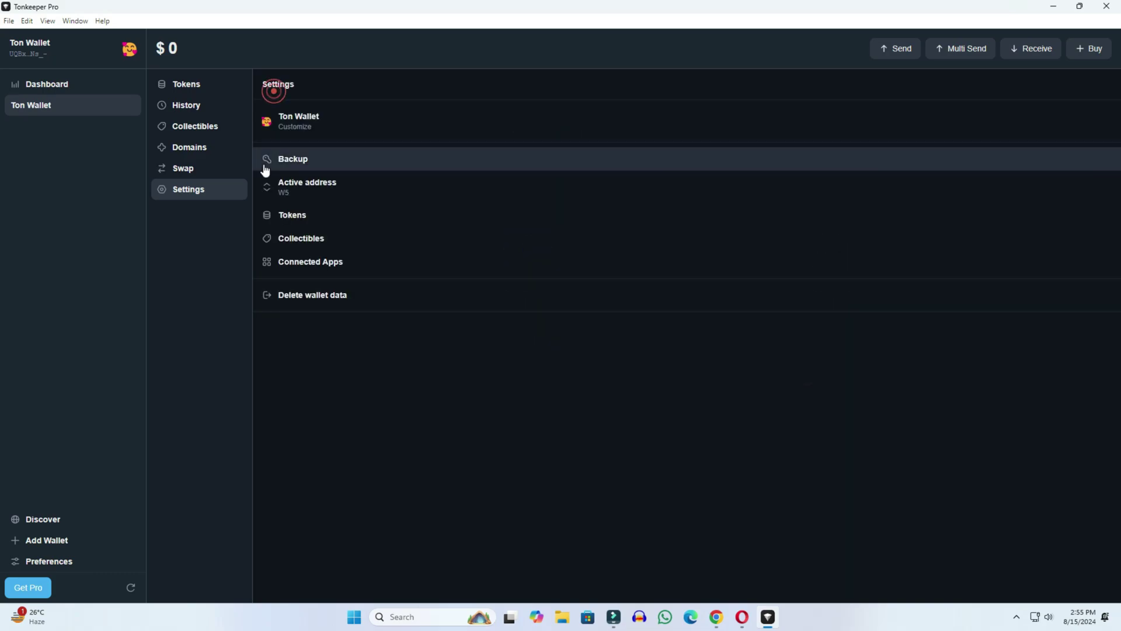
pyautogui.click(317, 191)
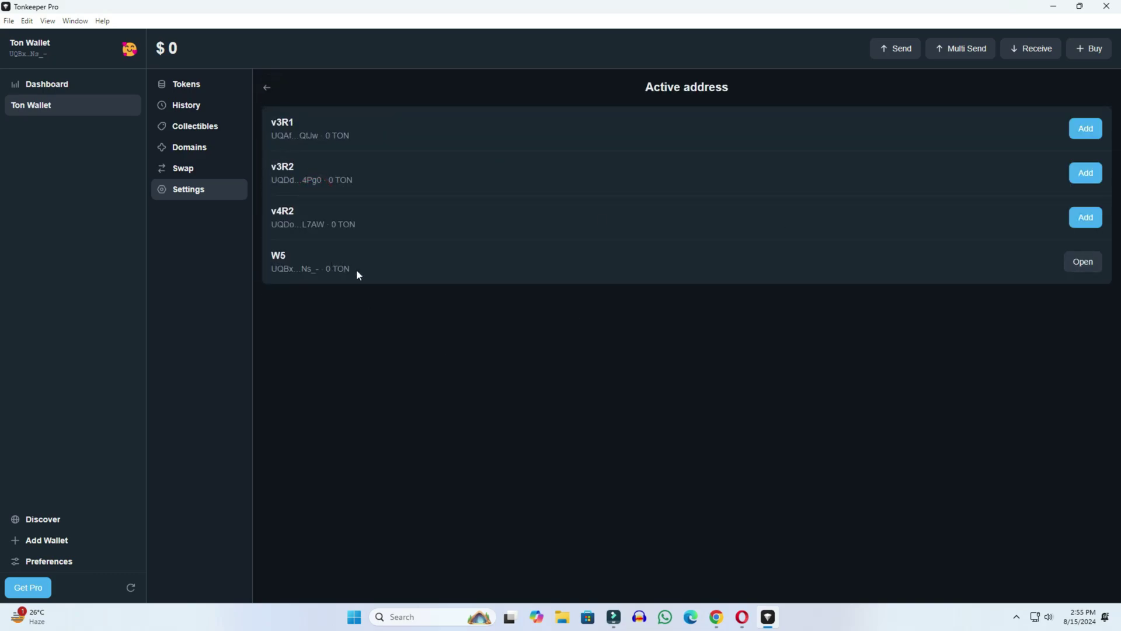
pyautogui.click(271, 86)
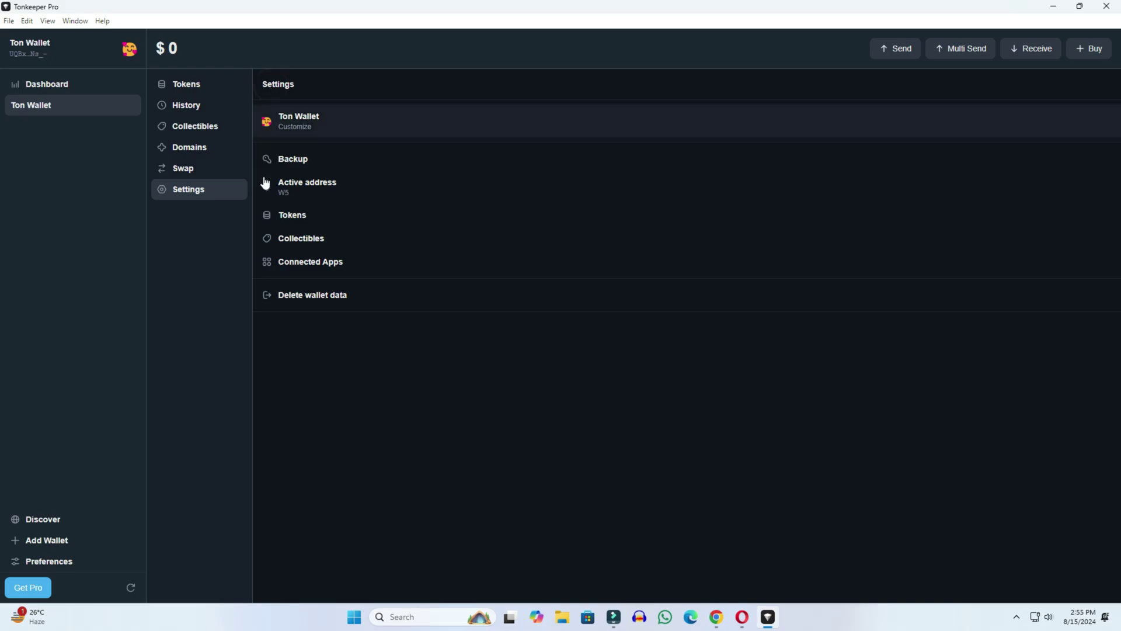
pyautogui.click(289, 223)
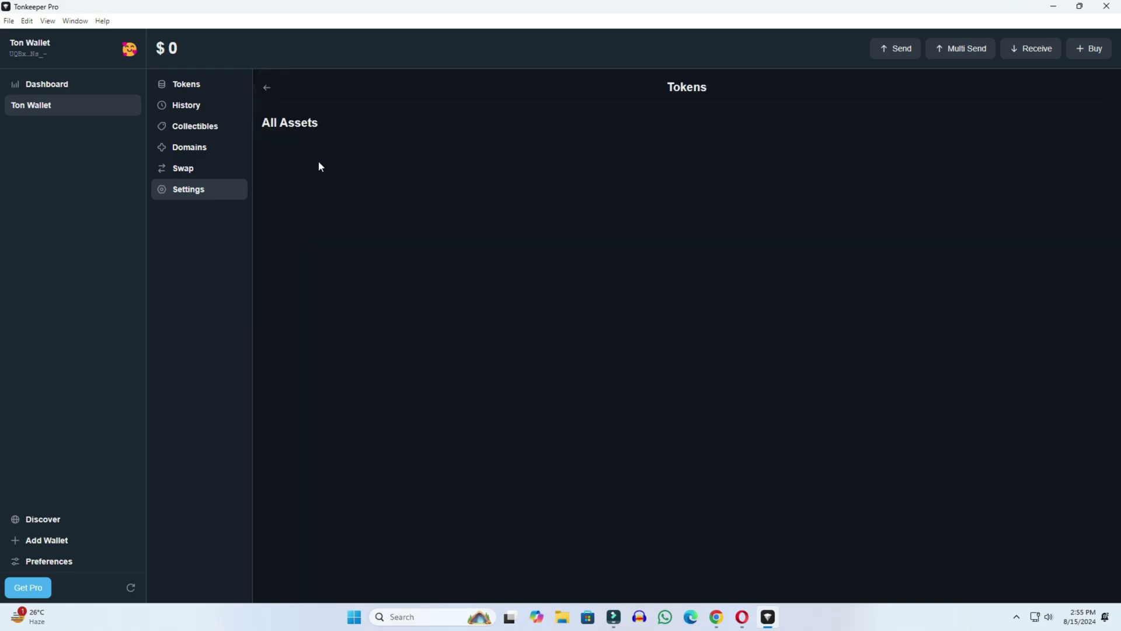
pyautogui.click(266, 87)
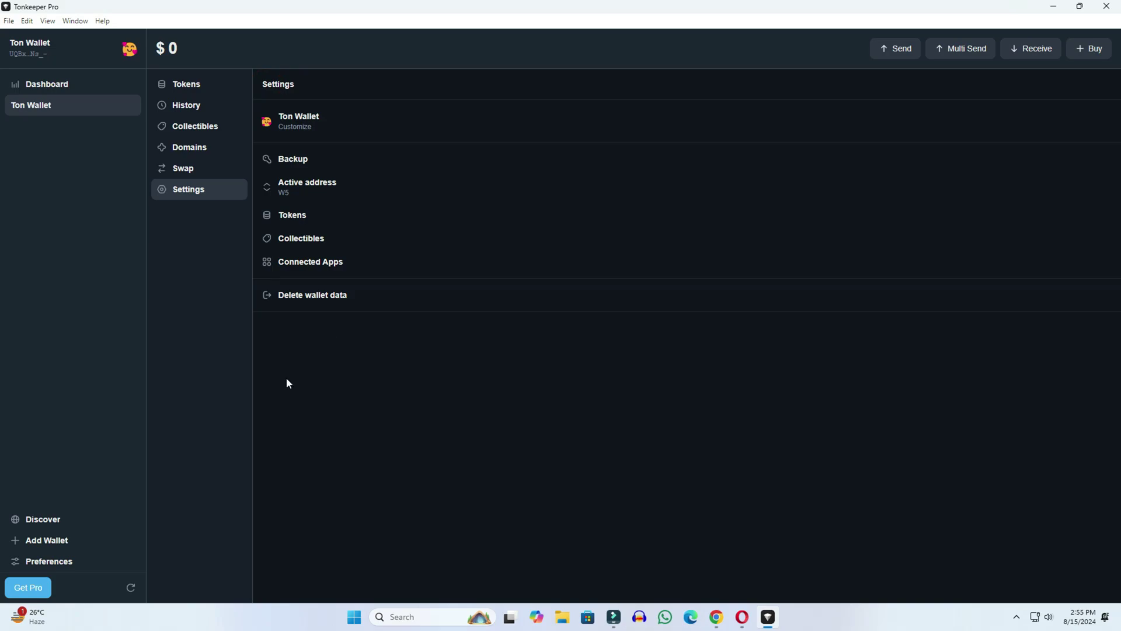
# Step: Review Preferences' language, currency and country lists, keeping the country on Auto
pyautogui.click(65, 563)
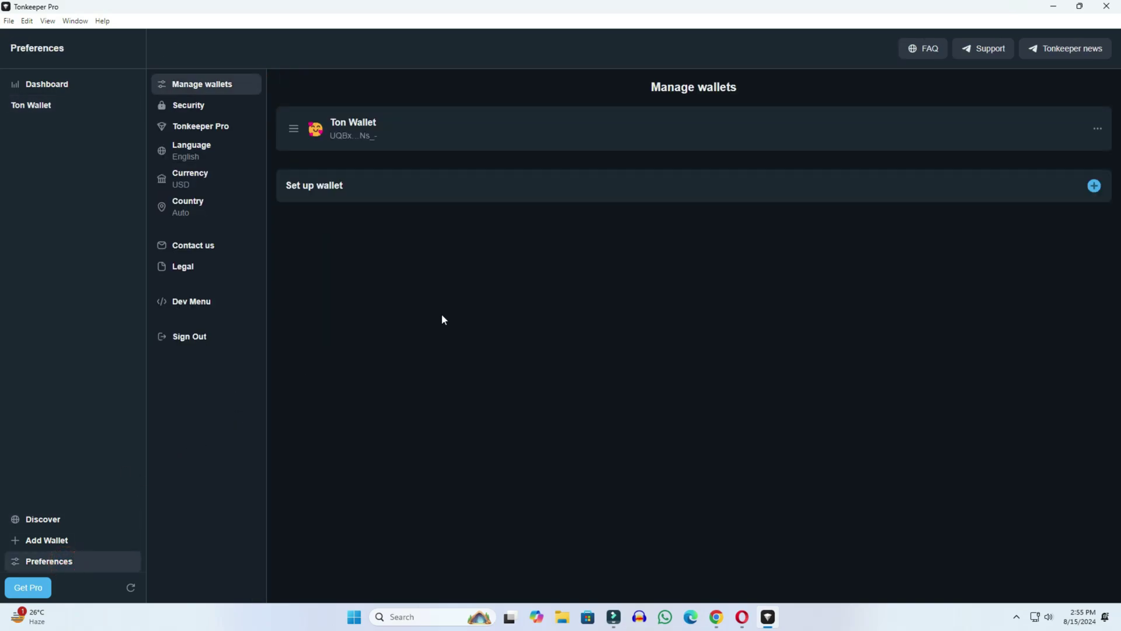
pyautogui.click(199, 151)
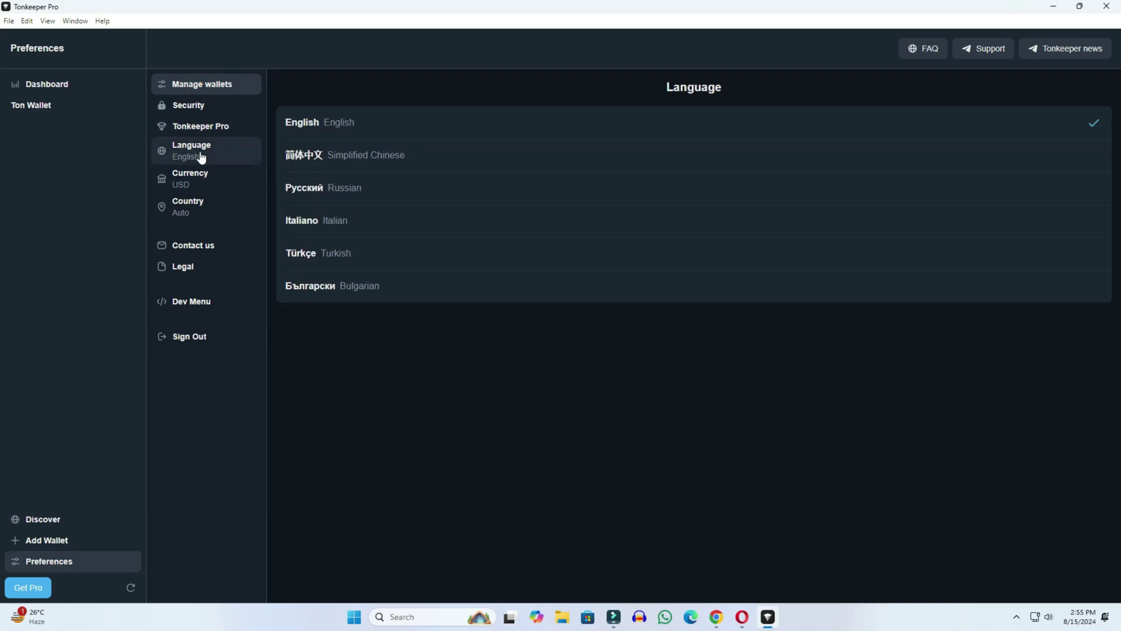
pyautogui.click(195, 183)
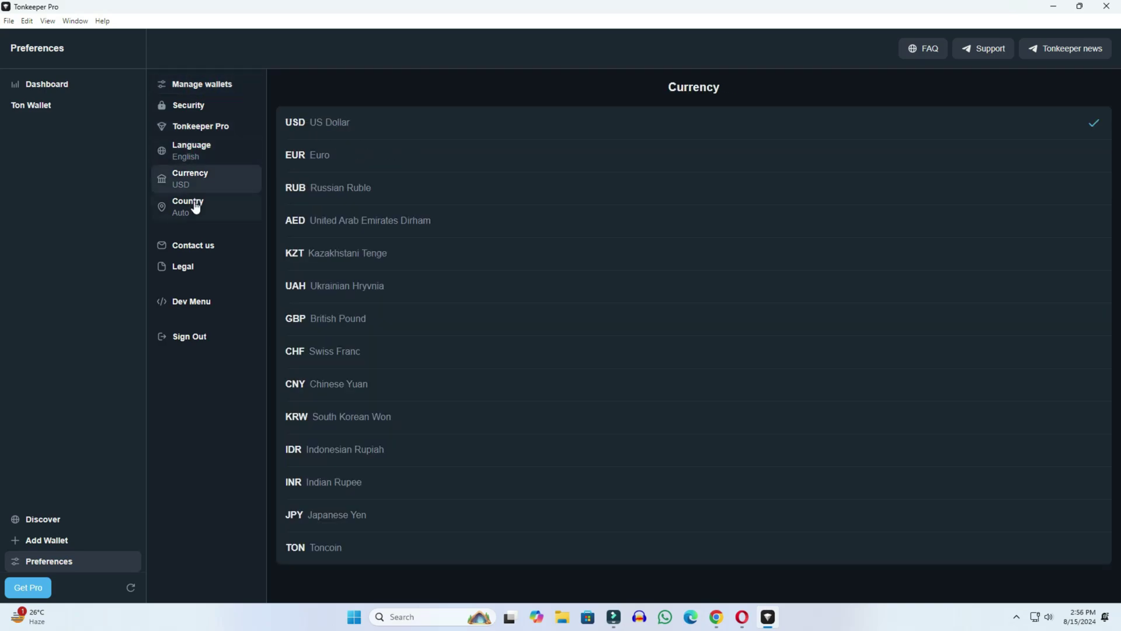
pyautogui.click(195, 206)
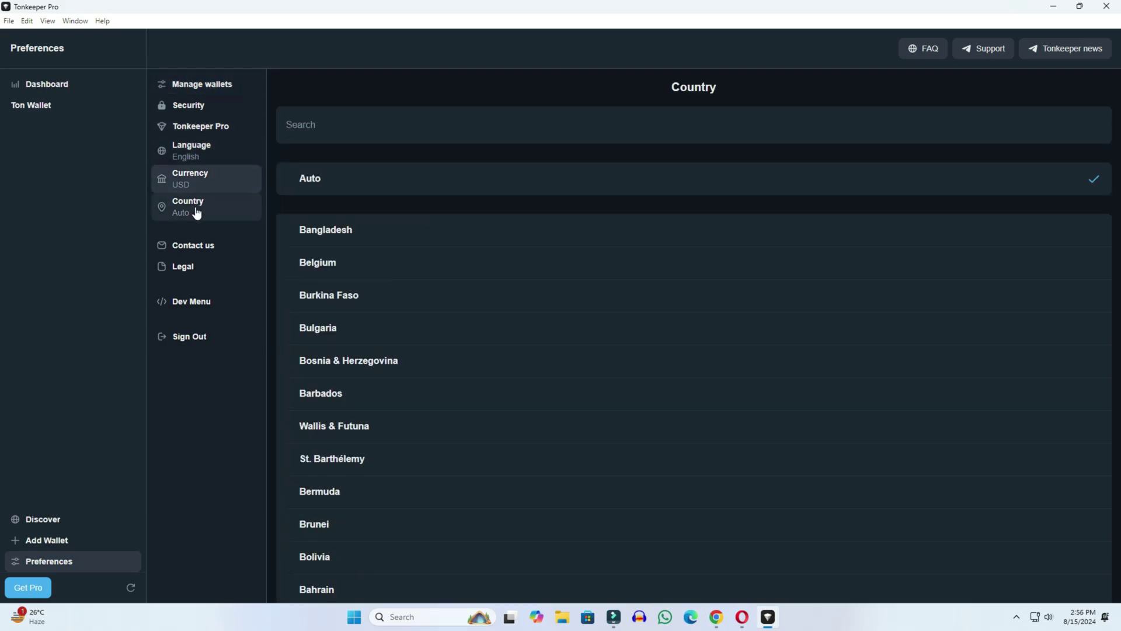
pyautogui.click(310, 179)
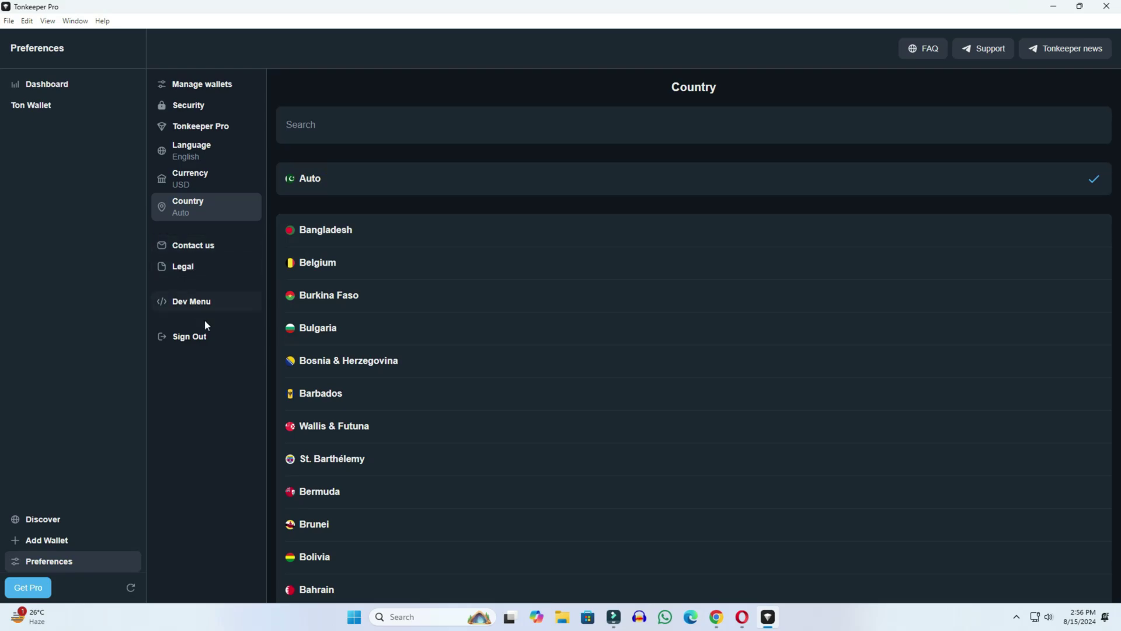
# Step: Start Sign Out, tick the backup confirmation, then cancel the Delete wallet data dialog
pyautogui.click(191, 337)
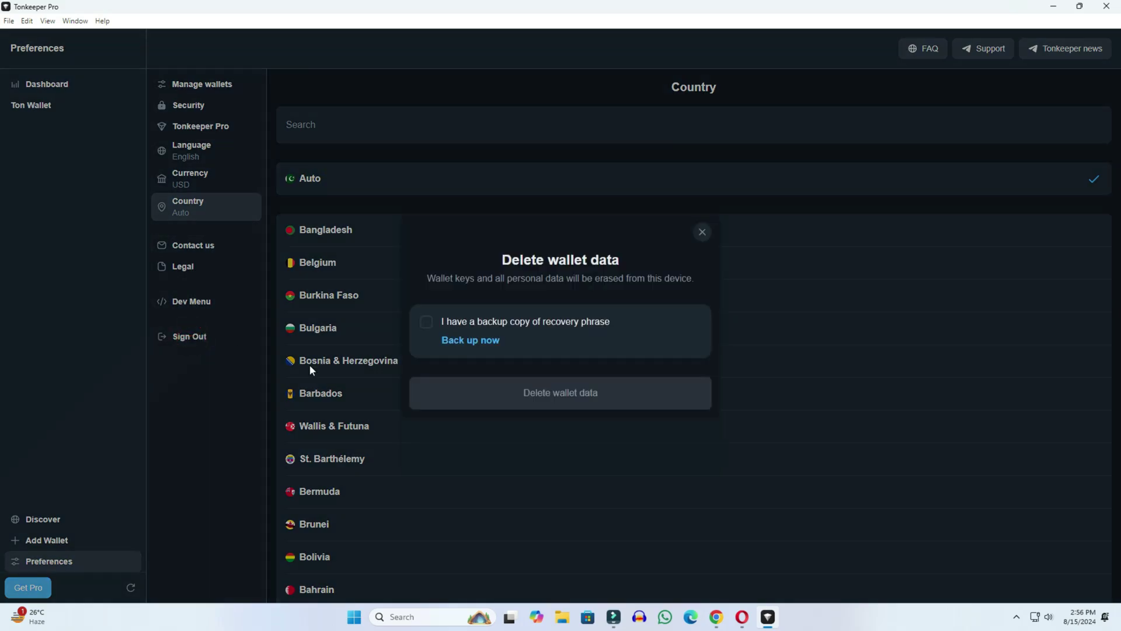
pyautogui.click(426, 322)
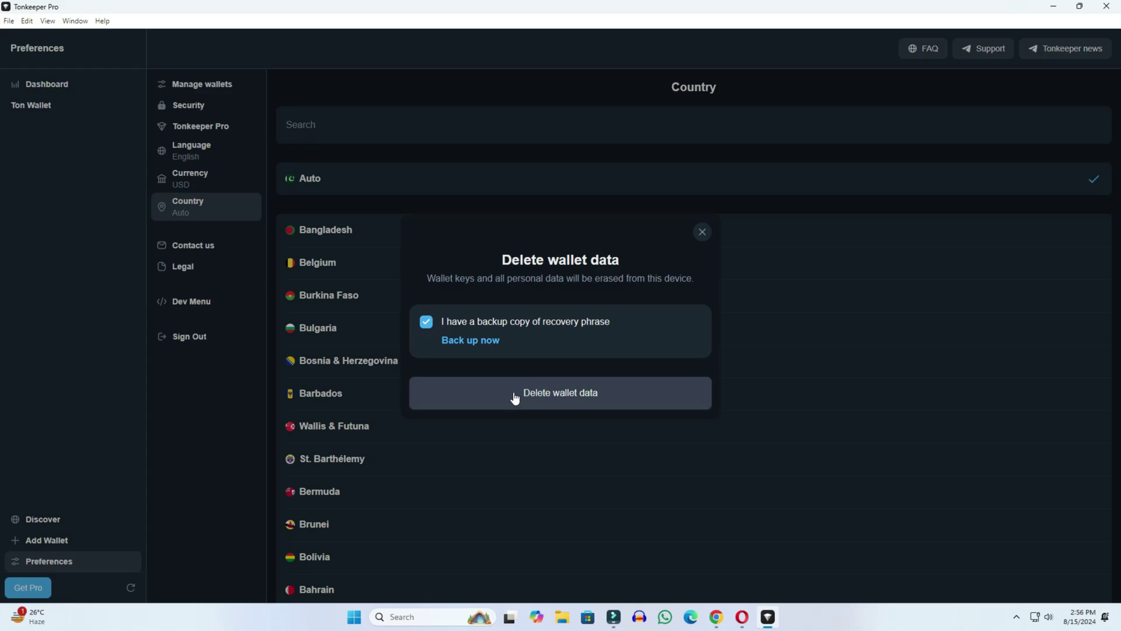
pyautogui.click(702, 231)
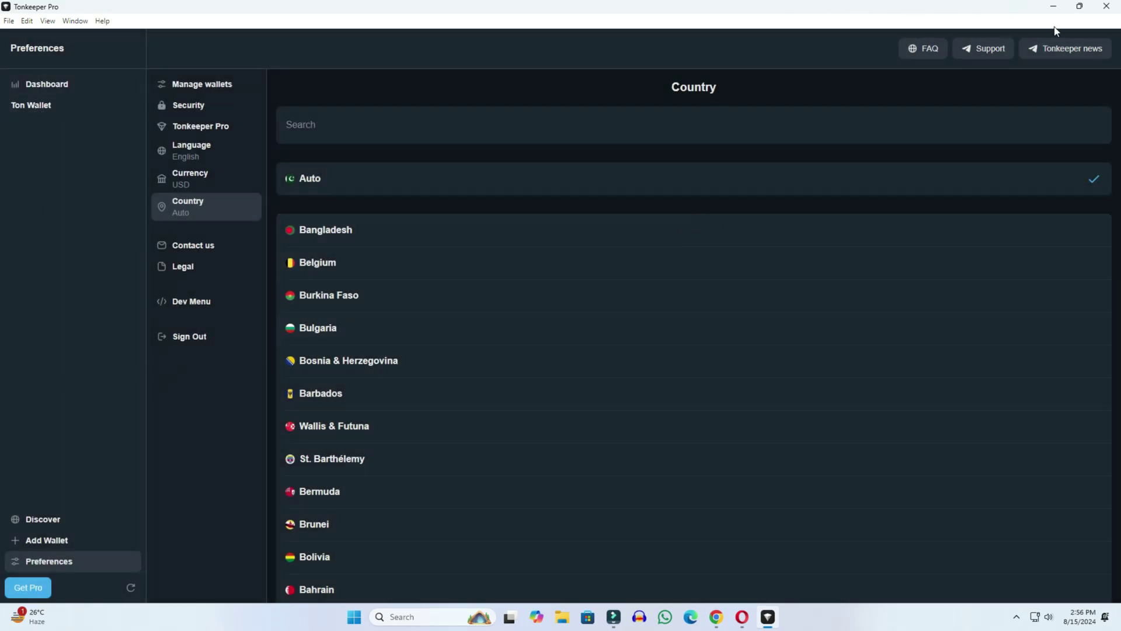
# Step: Close Tonkeeper Pro, then close the reopened Tonkeeper Pro window again
pyautogui.click(1117, 9)
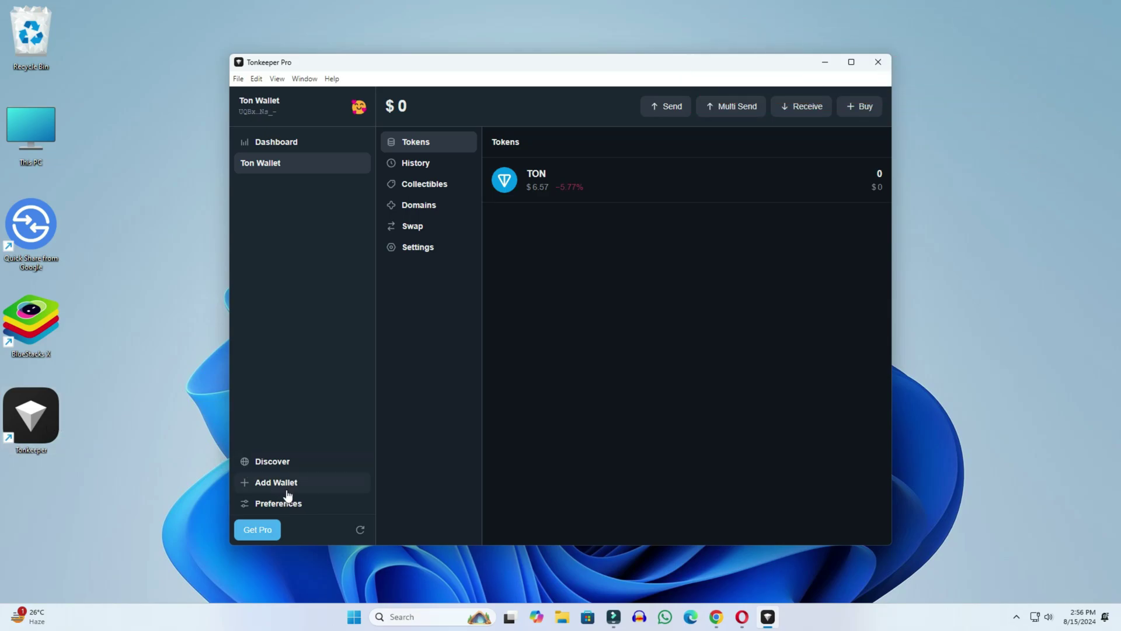
pyautogui.click(887, 68)
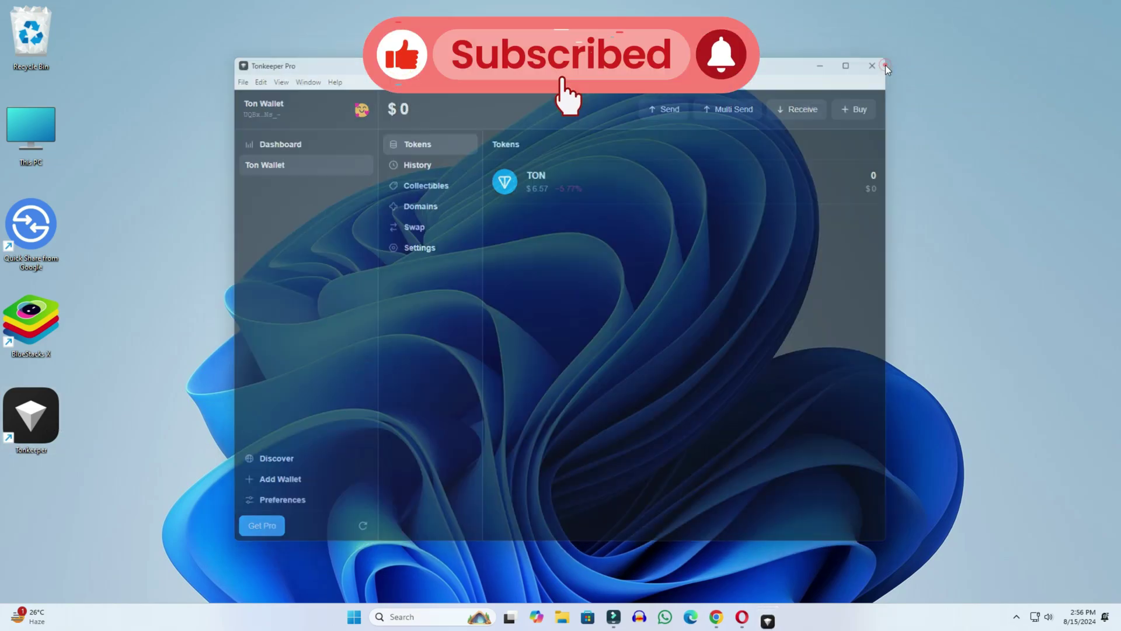